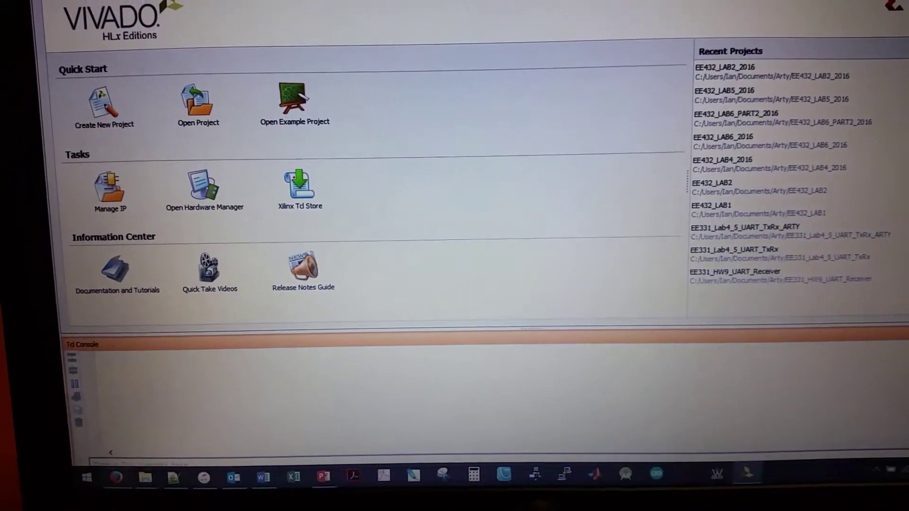
- Copy the five Arty connection and xc7a35t refresh commands (lines 69–73) in Notepad++
click(160, 441)
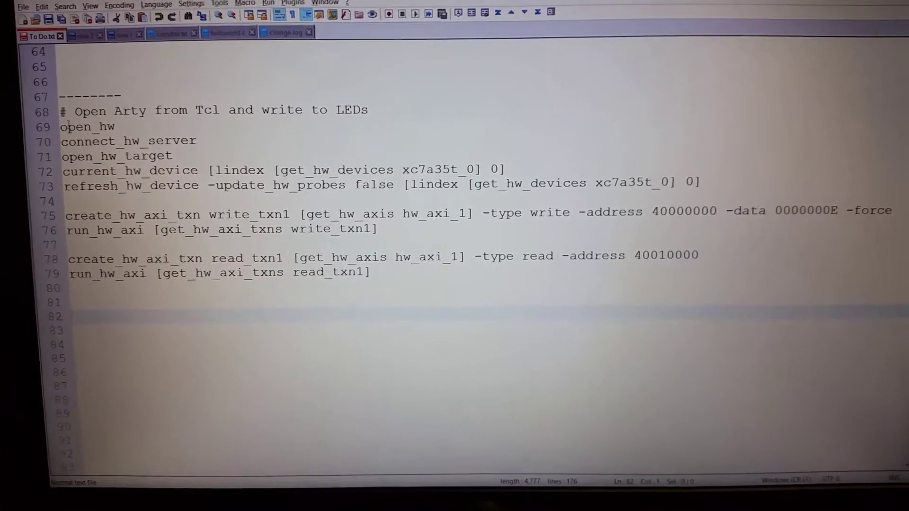
mouse_move(72, 124)
mouse_down()
mouse_move(147, 130)
mouse_move(188, 152)
mouse_move(378, 171)
mouse_up()
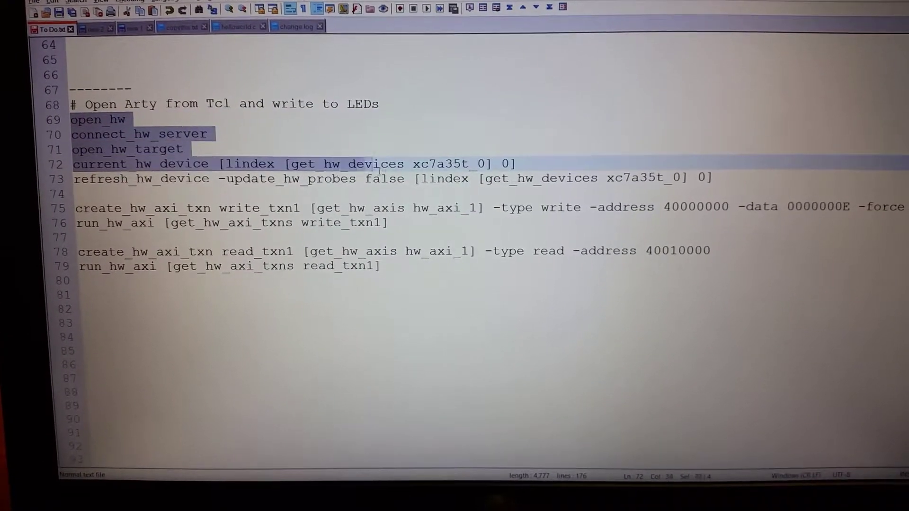
drag(530, 166, 739, 188)
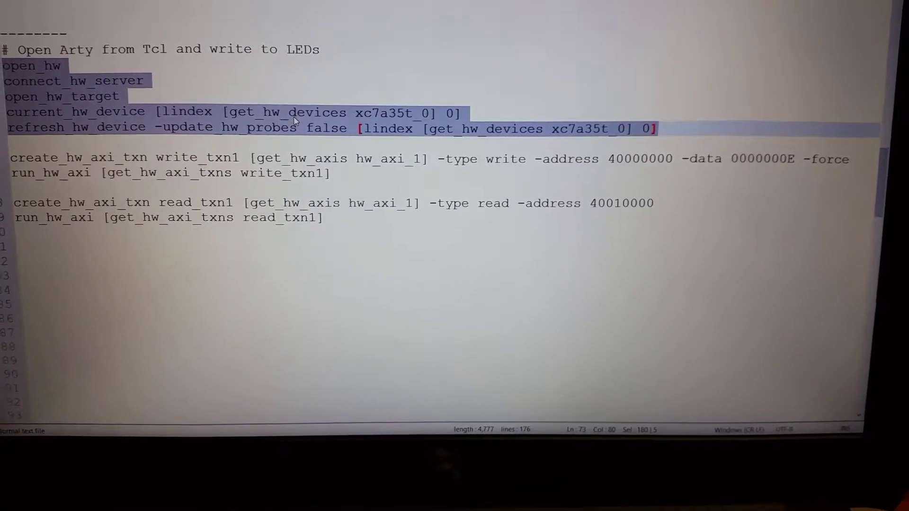
right_click(296, 123)
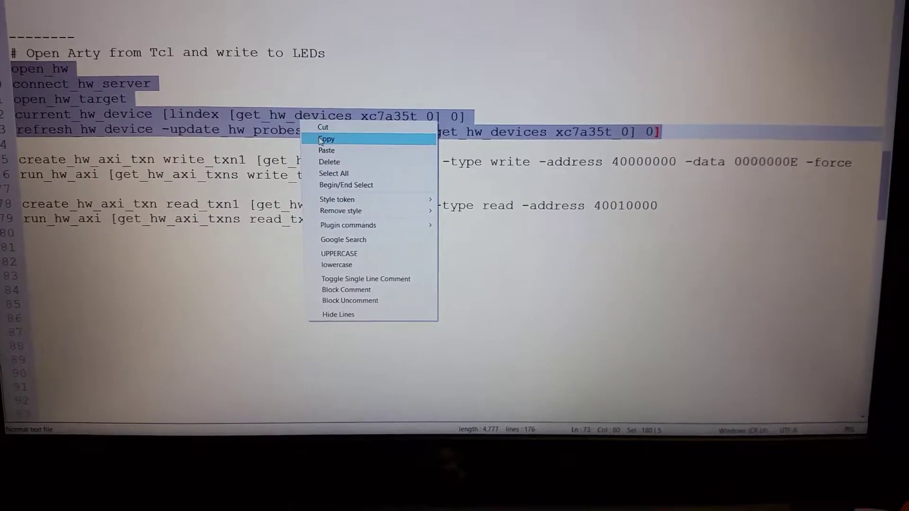
click(325, 139)
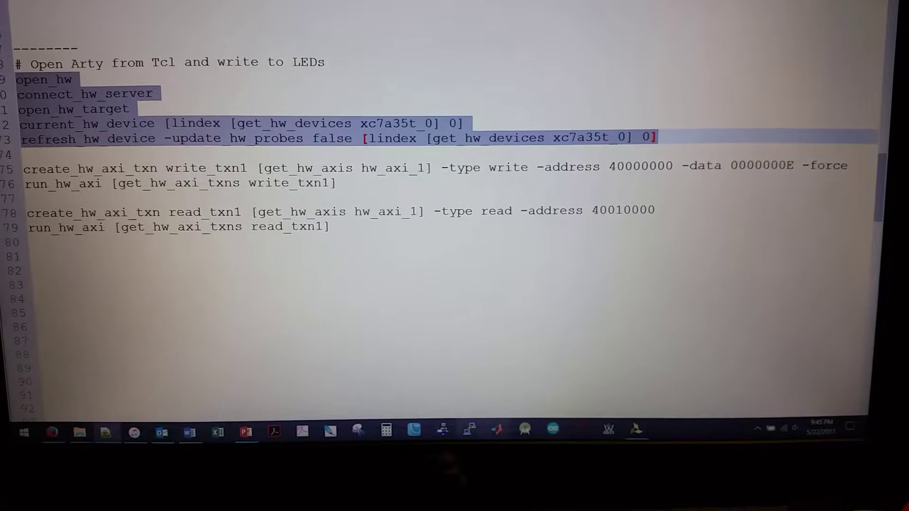
- Paste the connection commands into Vivado's Tcl Console and run them to connect the xc7a35t
mouse_move(635, 429)
click(634, 423)
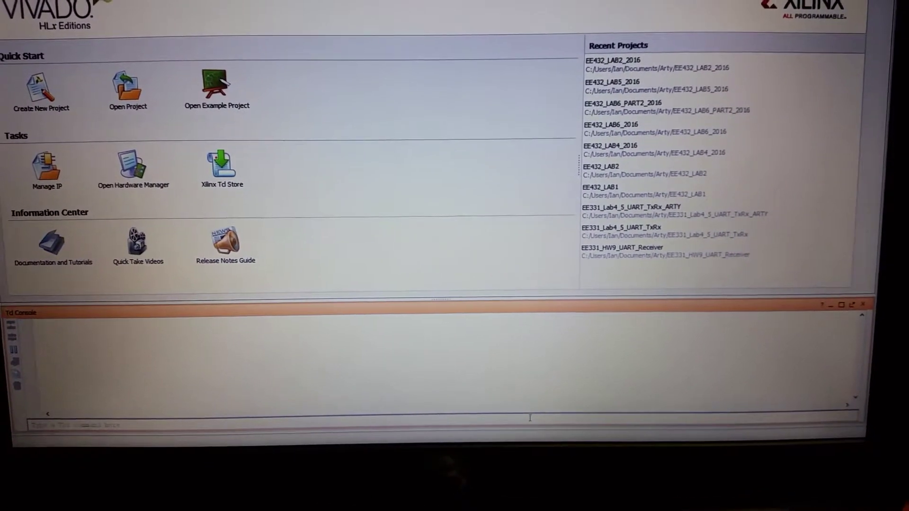
click(529, 420)
right_click(528, 415)
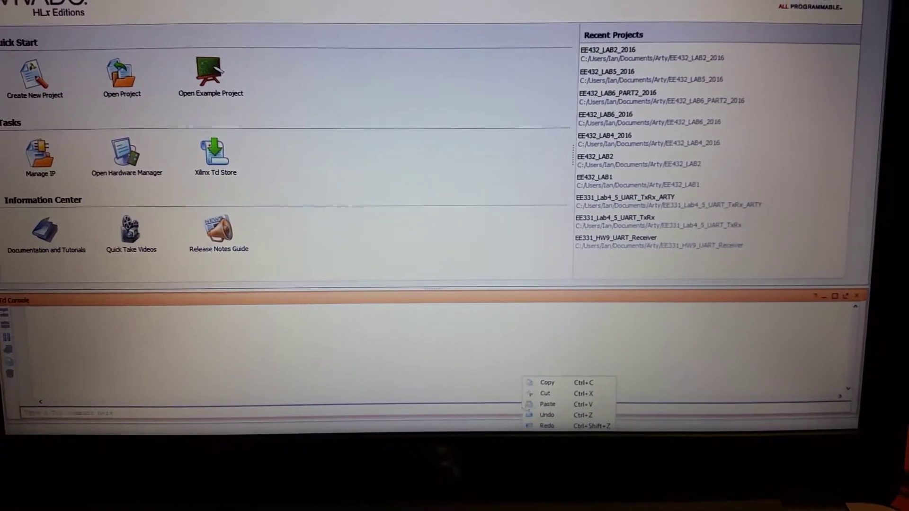
click(545, 404)
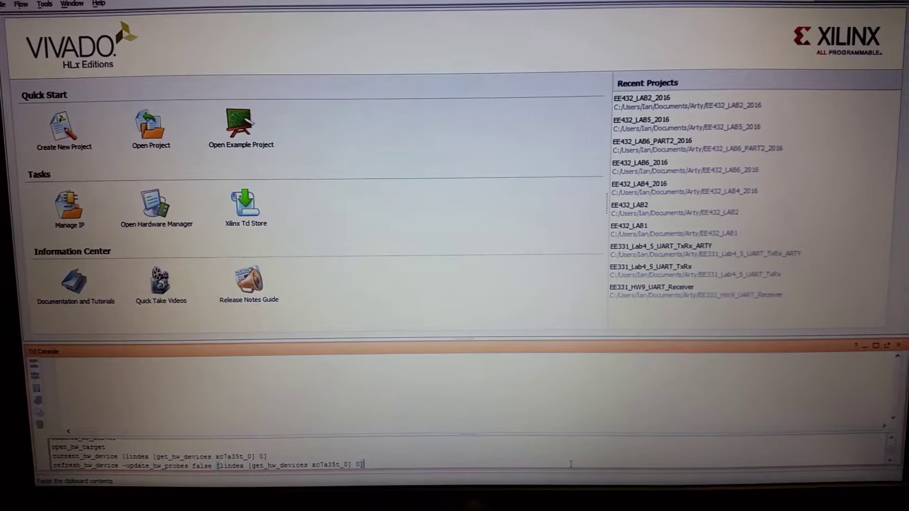
key(Return)
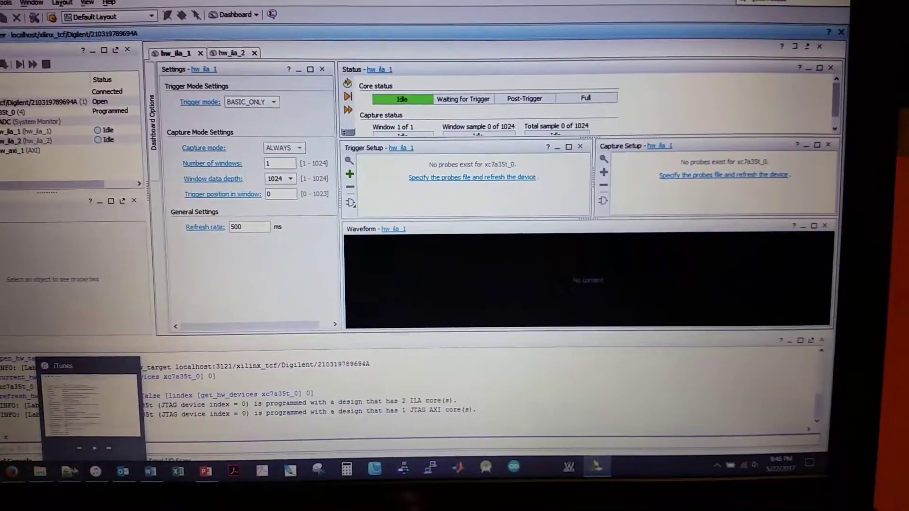
mouse_move(53, 473)
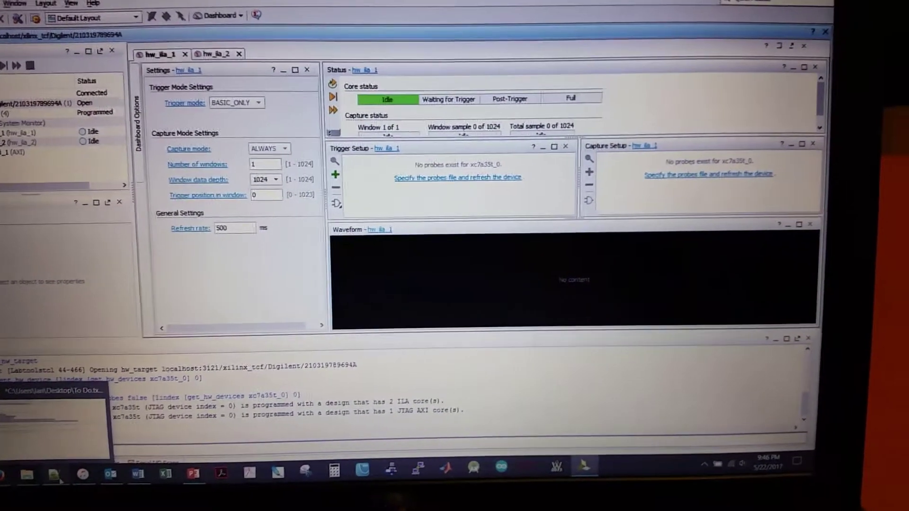
- Copy the AXI write commands (lines 75–76) and paste them into Vivado's Tcl Console
click(71, 422)
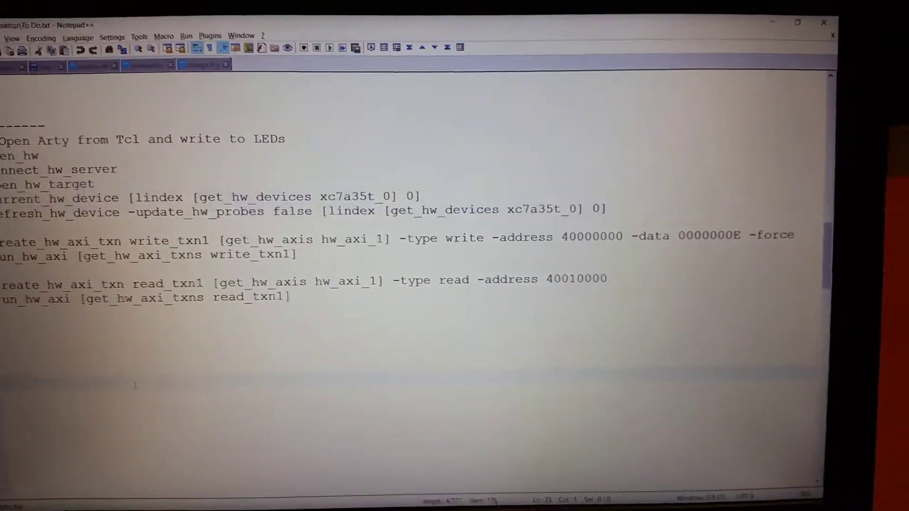
drag(310, 280, 36, 254)
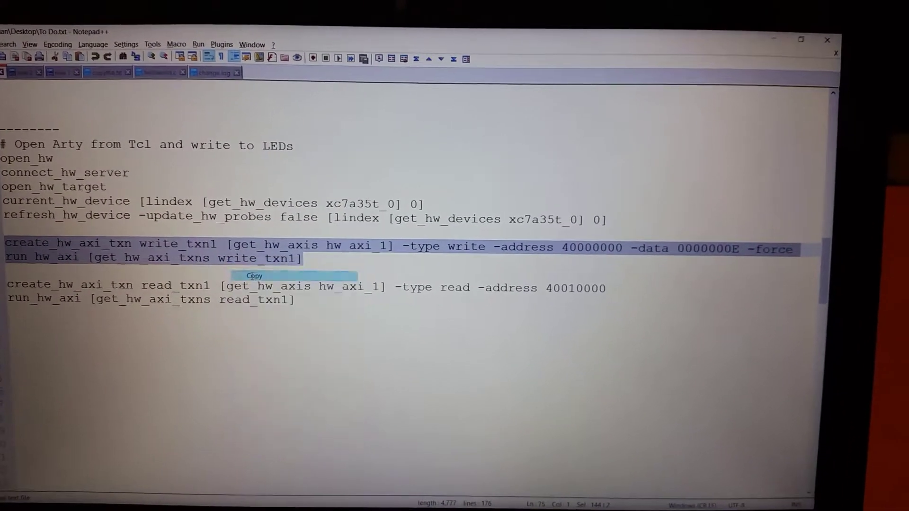
click(255, 275)
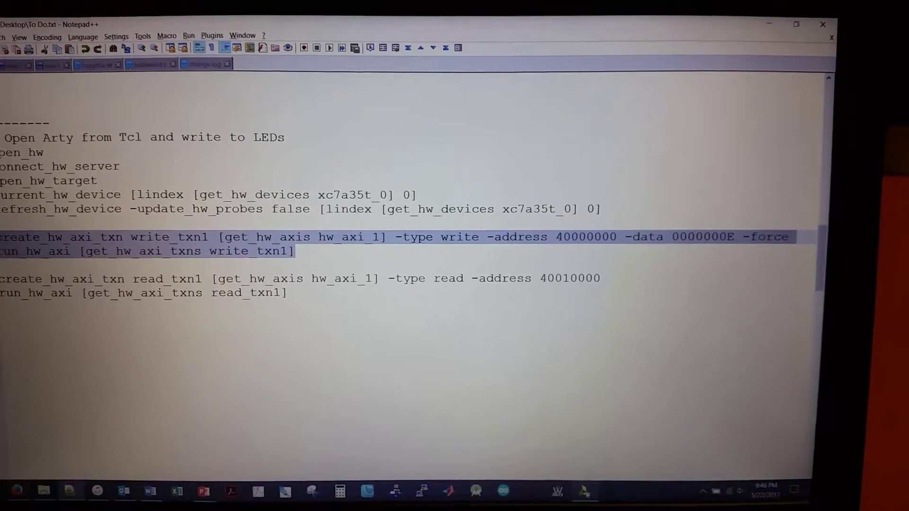
click(551, 489)
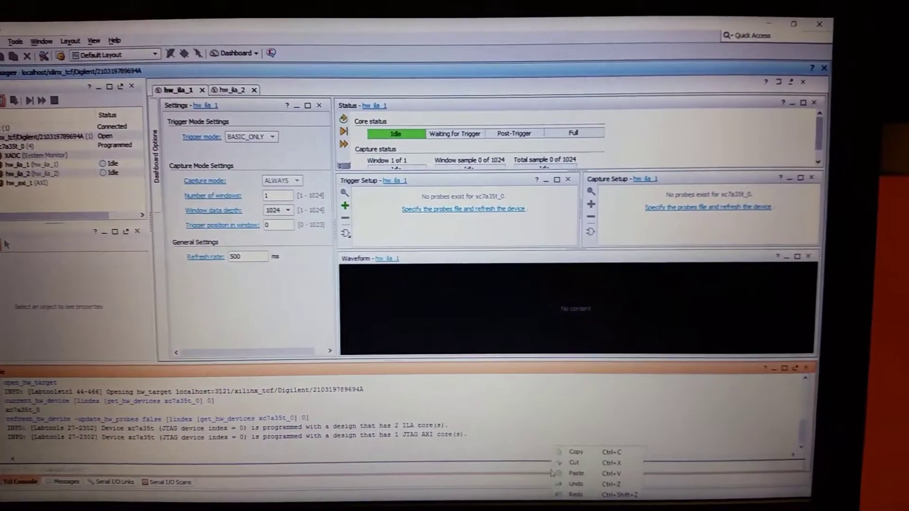
key(ctrl+v)
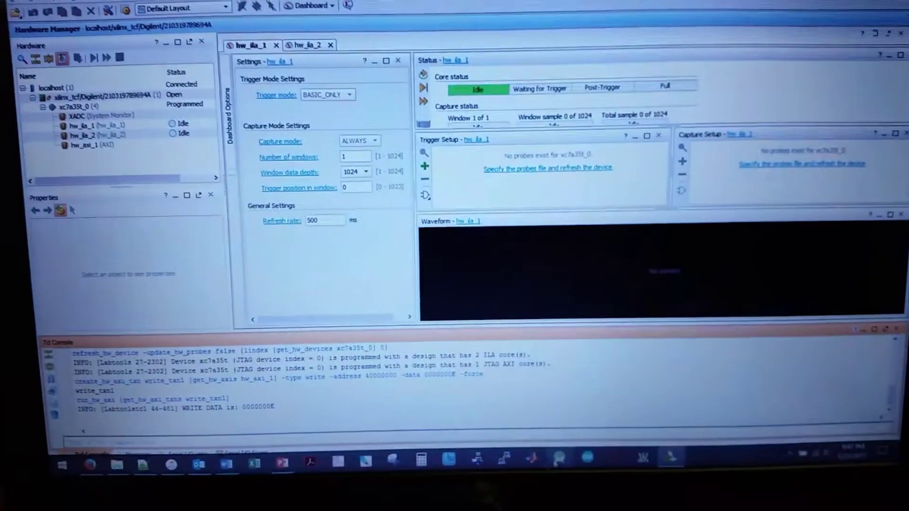
mouse_move(212, 463)
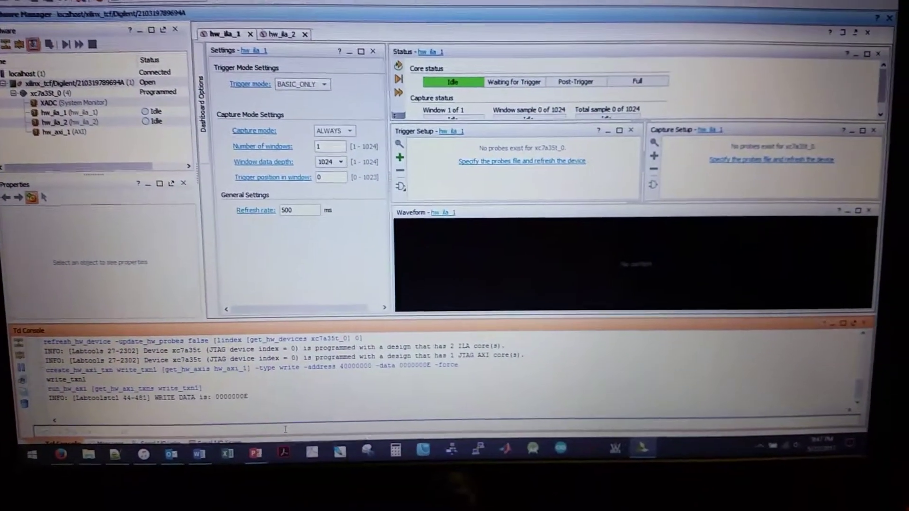
- Edit the recalled write transaction's data from 0000000E to 00000005, then recall its run command
click(285, 430)
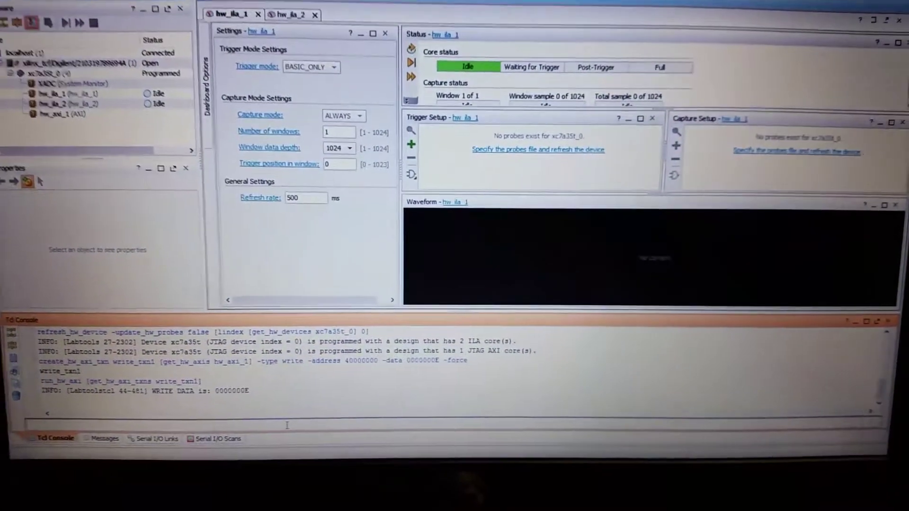
key(Up)
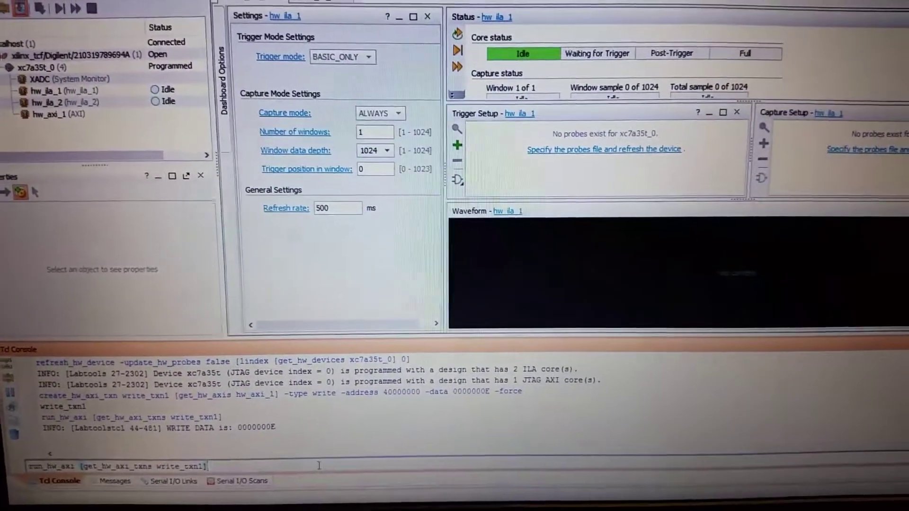
key(Up)
key(Left)
key(Left)
key(Left)
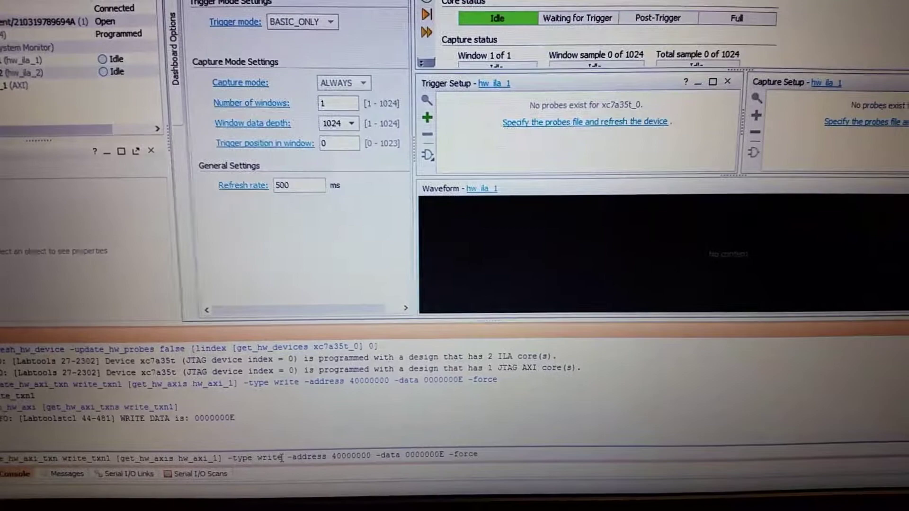
key(BackSpace)
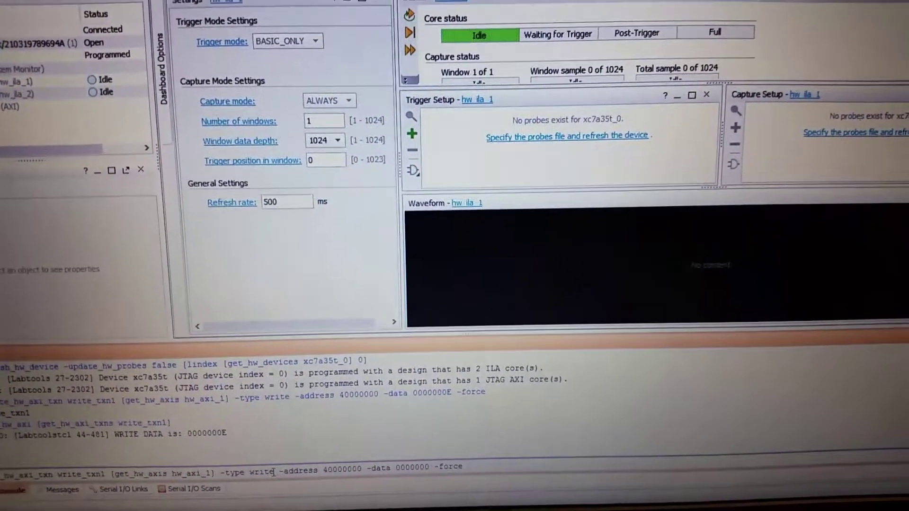
text(5)
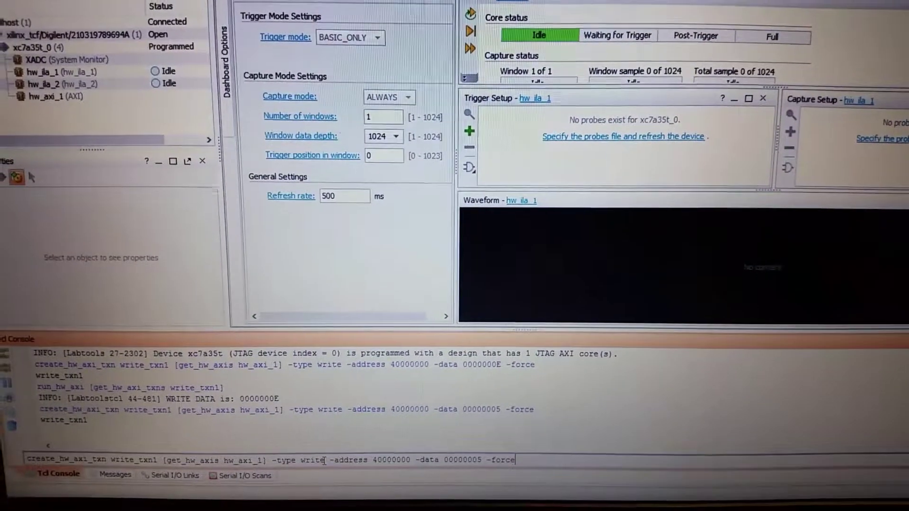
key(Up)
key(Up)
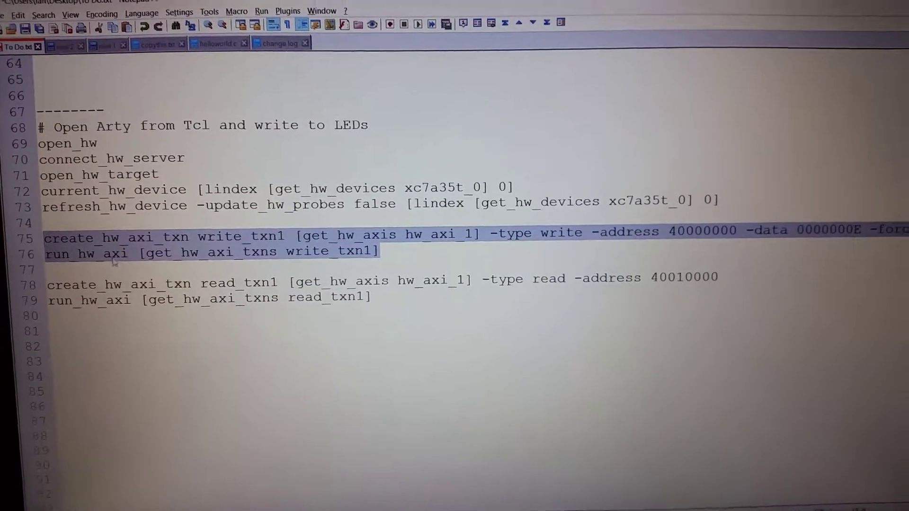
- Copy the AXI read commands for address 40010000 (lines 78–79) and return to Vivado
click(52, 291)
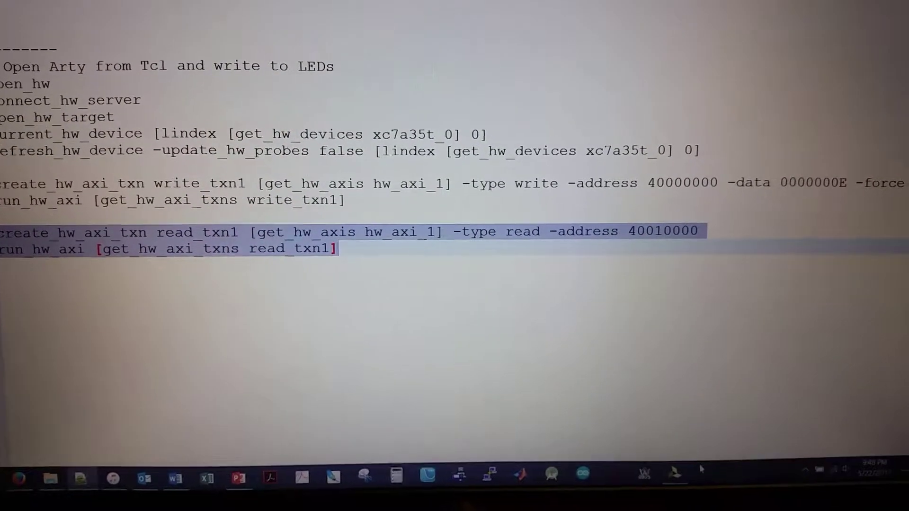
click(676, 471)
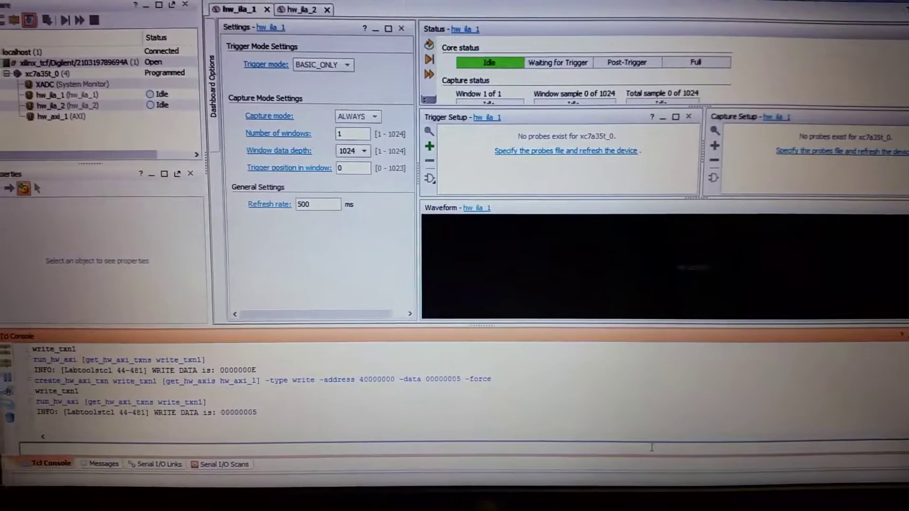
- Paste and run the AXI read transaction commands for address 40010000
right_click(642, 445)
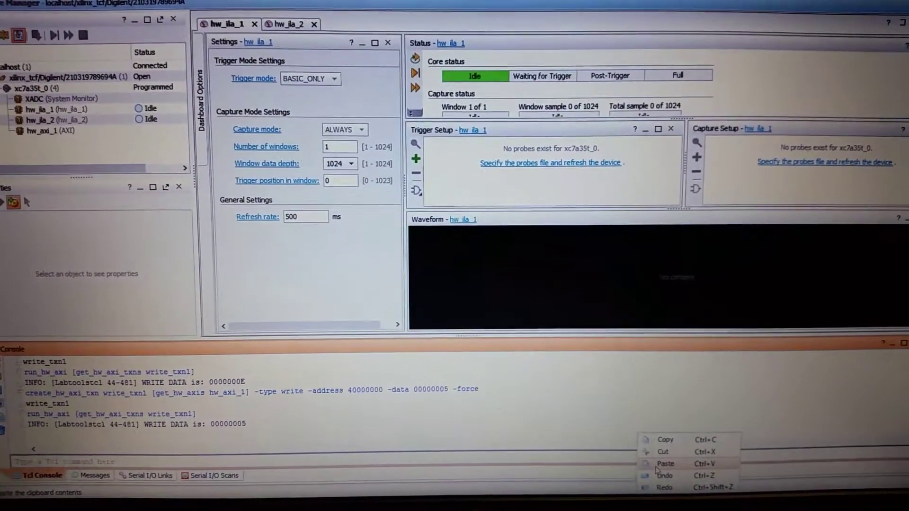
click(660, 460)
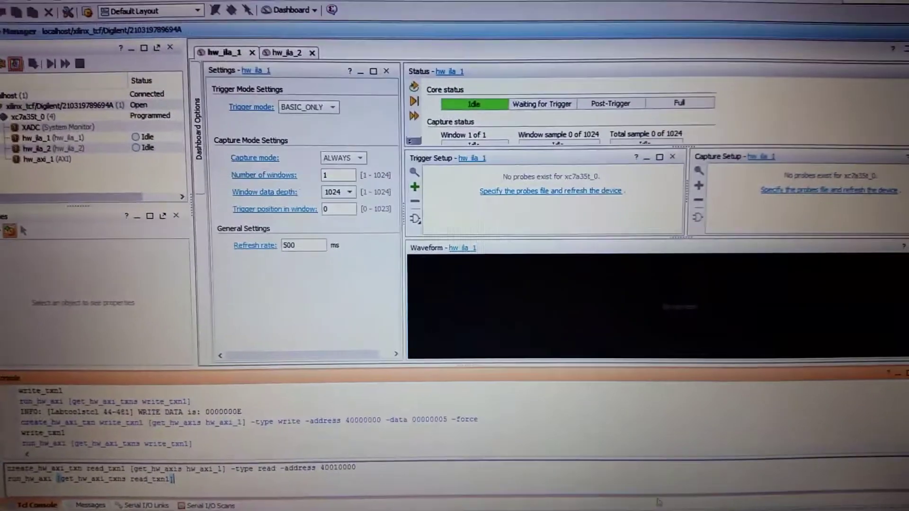
key(Return)
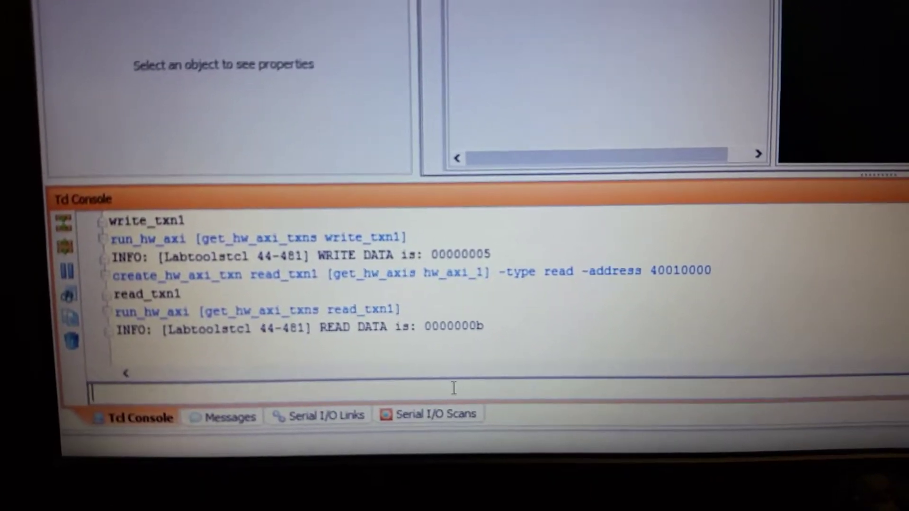
- Recall run_hw_axi read_txn1 from the console history and rerun the read
key(Up)
key(Up)
key(Down)
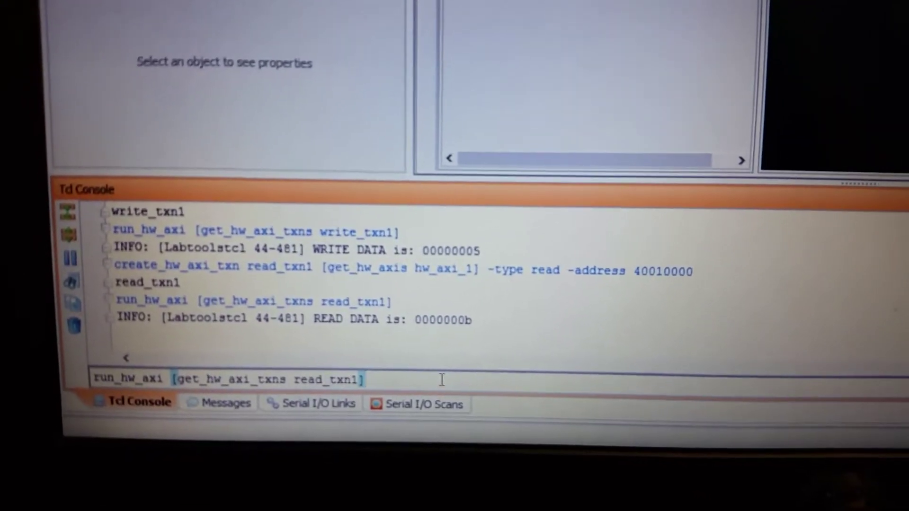
key(Return)
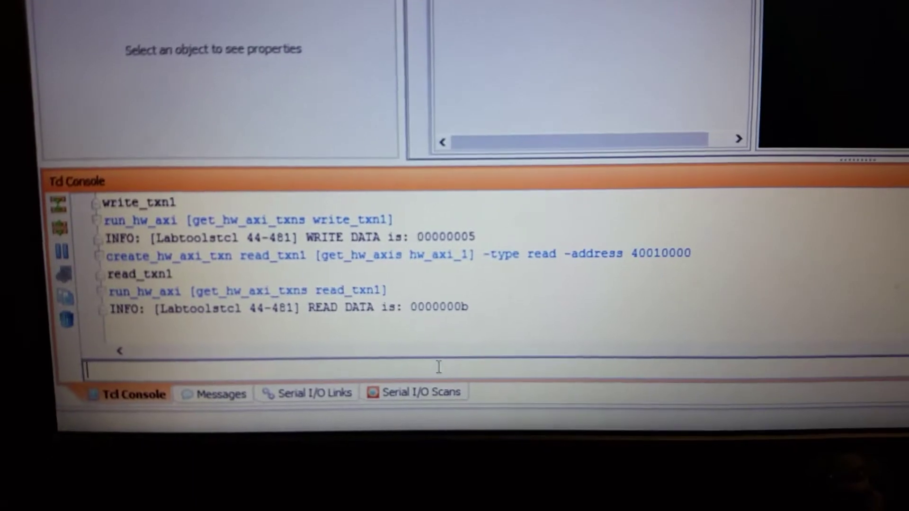